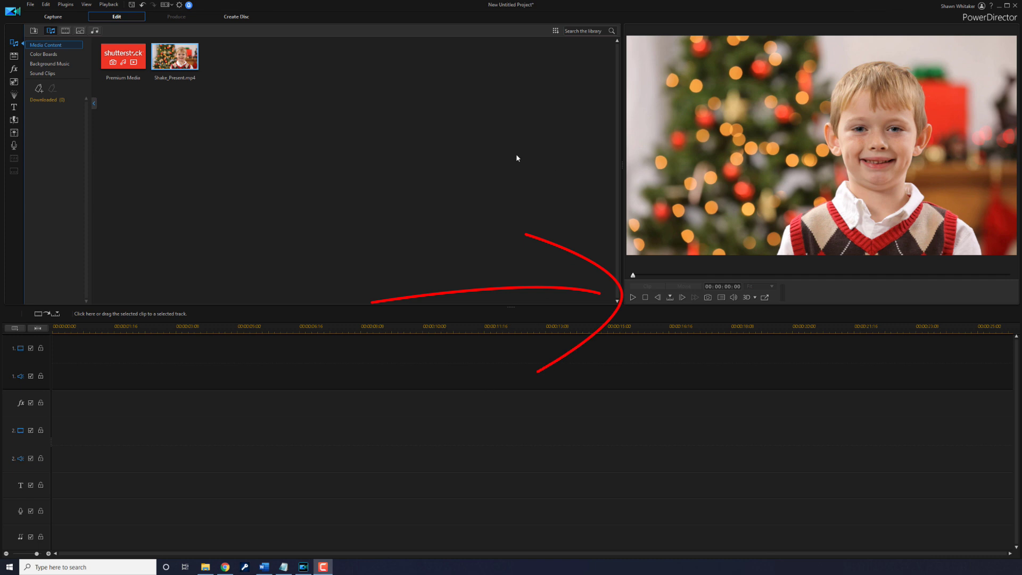
Preview Shake_Present.mp4, then place it at 00:00:00:00 on video track 1
click(633, 298)
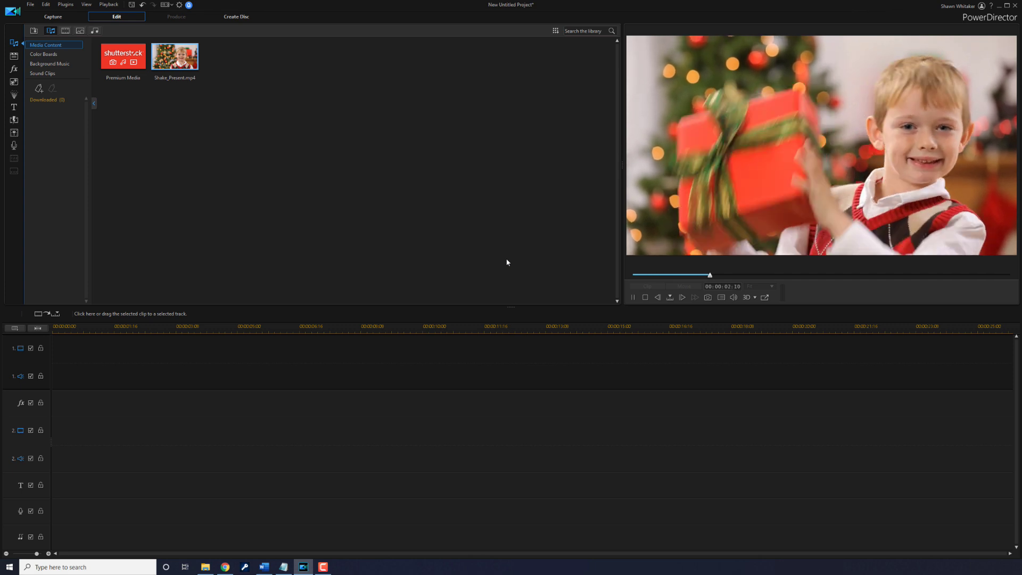
key(ctrl+slash)
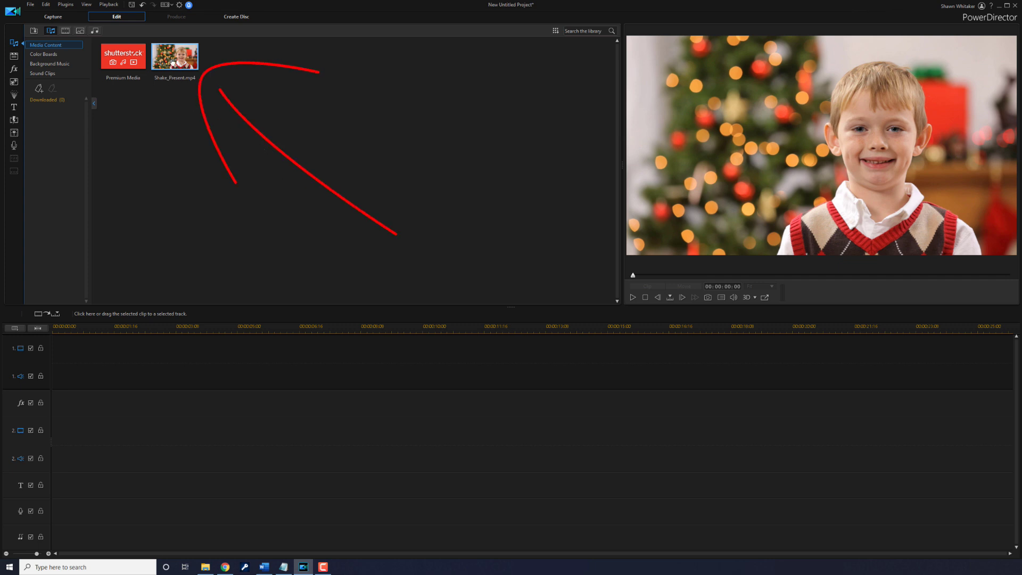
drag(172, 62, 42, 349)
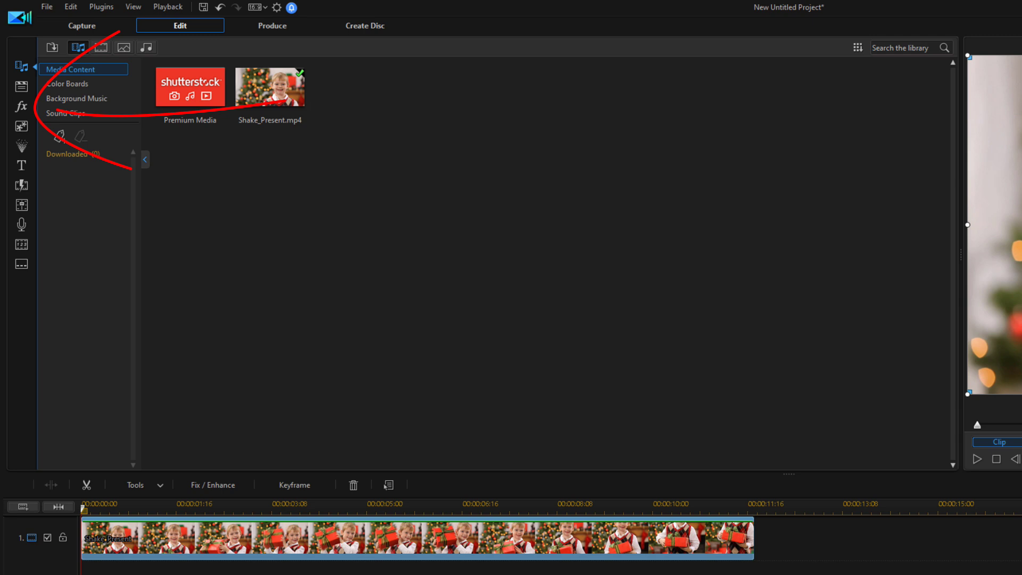
Apply the Quake effect from the Visual effects category to Shake_Present.mp4 and preview the shake
click(21, 109)
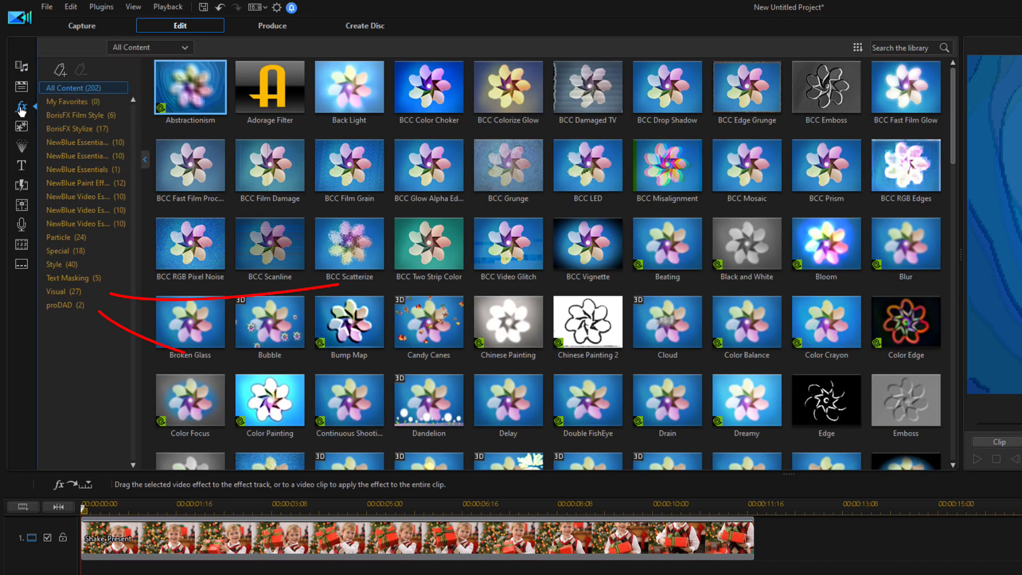
click(56, 297)
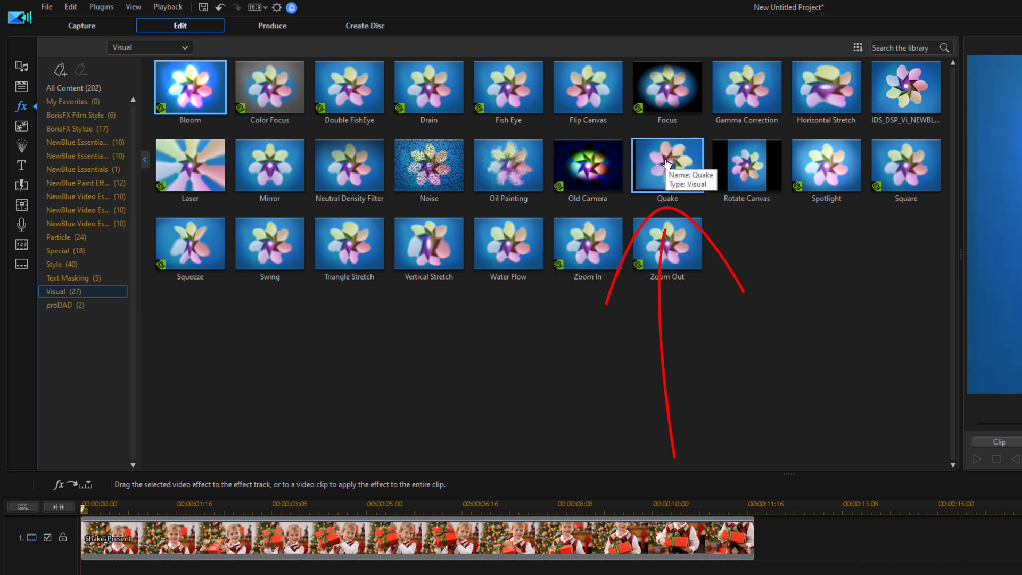
drag(666, 162, 298, 530)
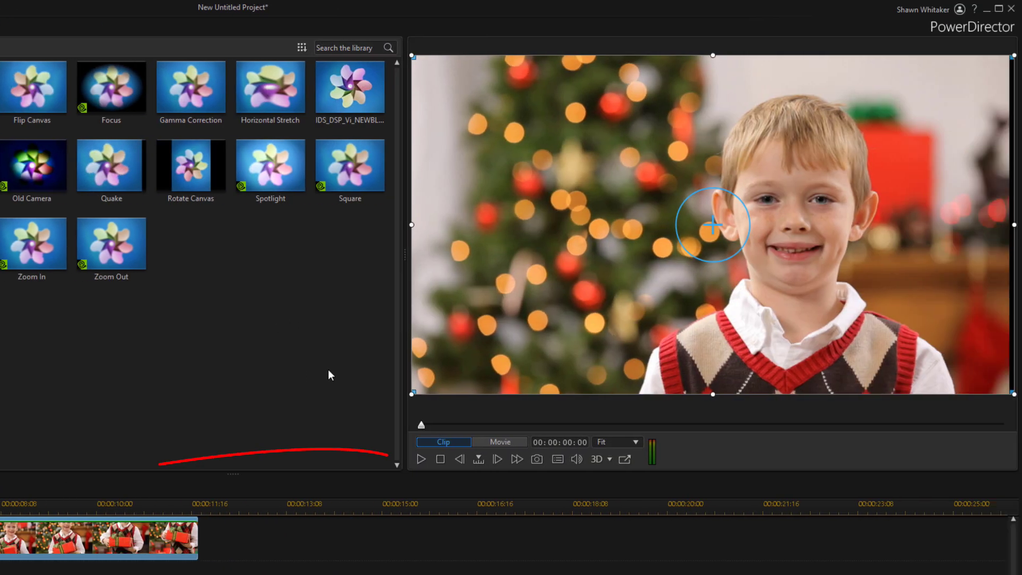
click(420, 458)
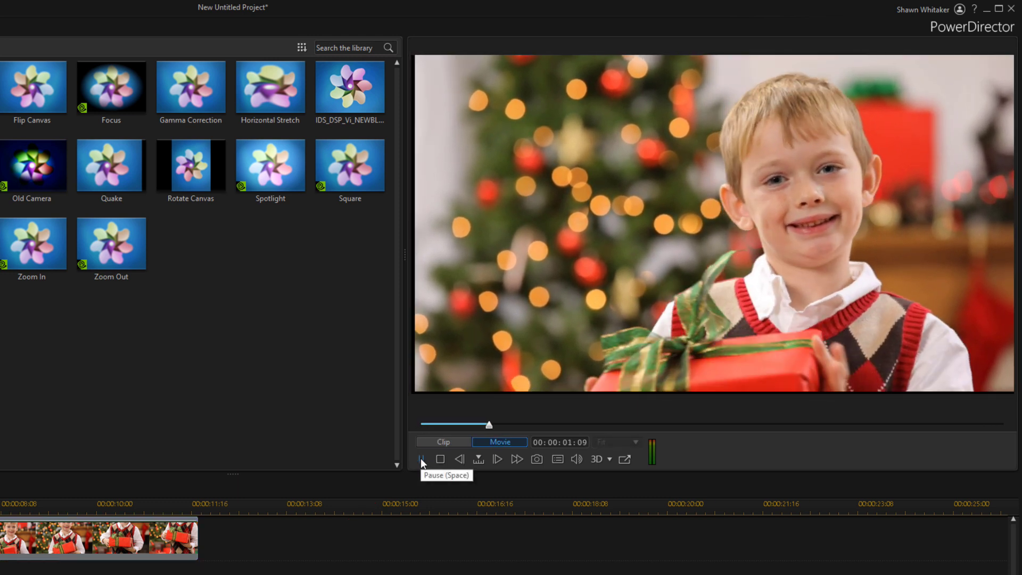
click(440, 459)
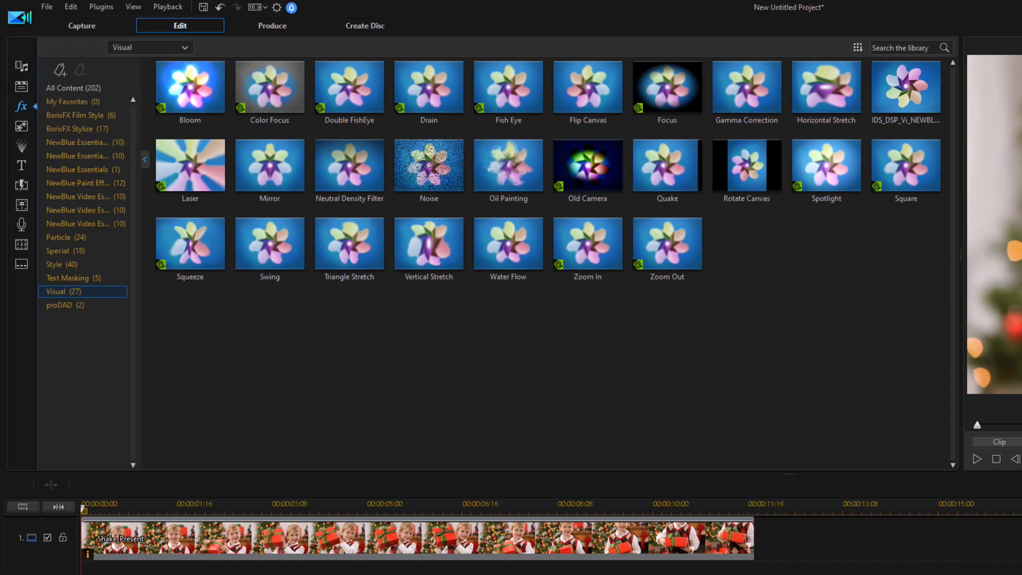
Open the Quake Effect Settings for the Christmas clip on track 1
click(266, 530)
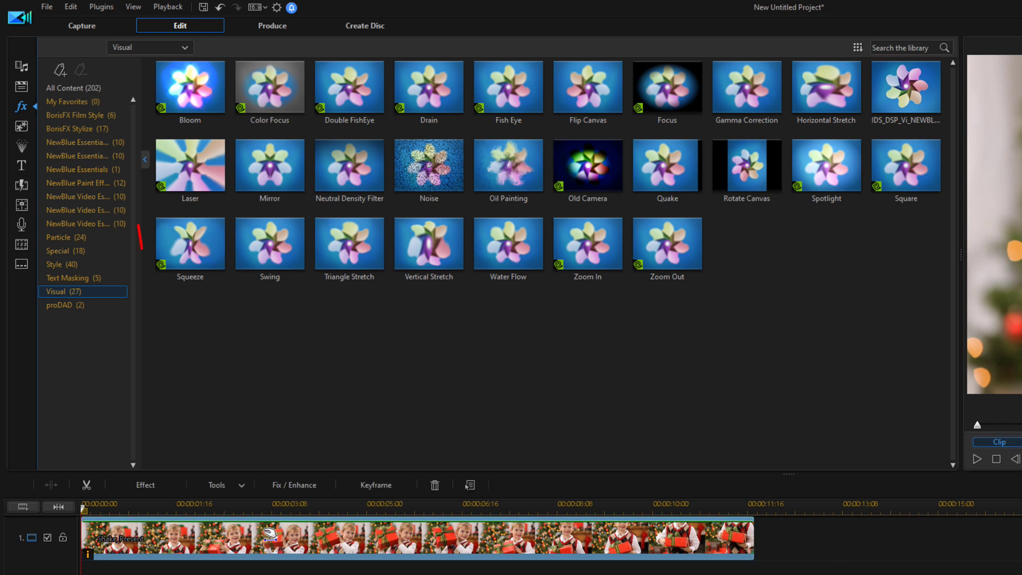
click(143, 485)
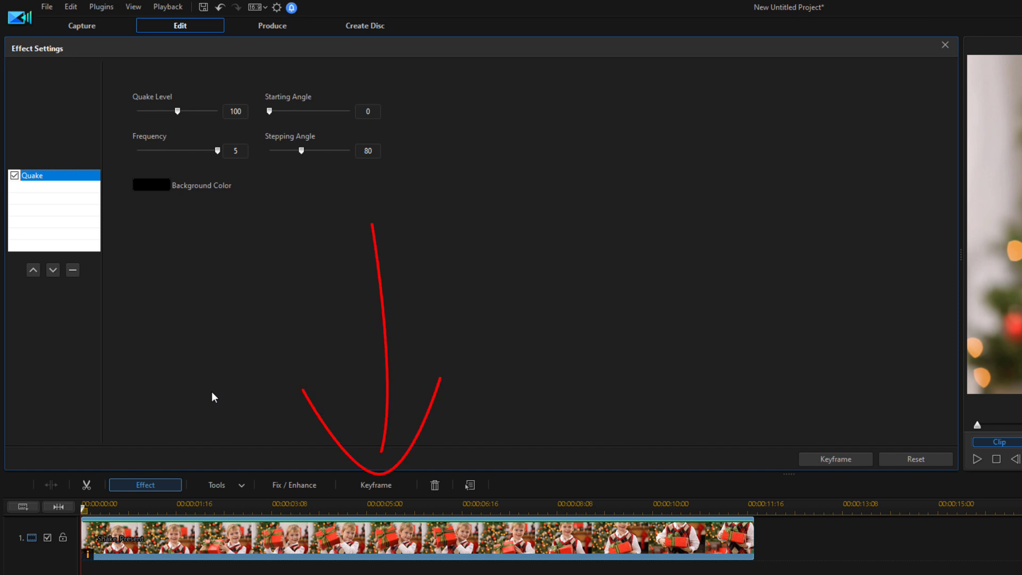
Keyframe Quake Level to 0 at 00:00:00:00 in Keyframe Settings and preview the result
click(367, 487)
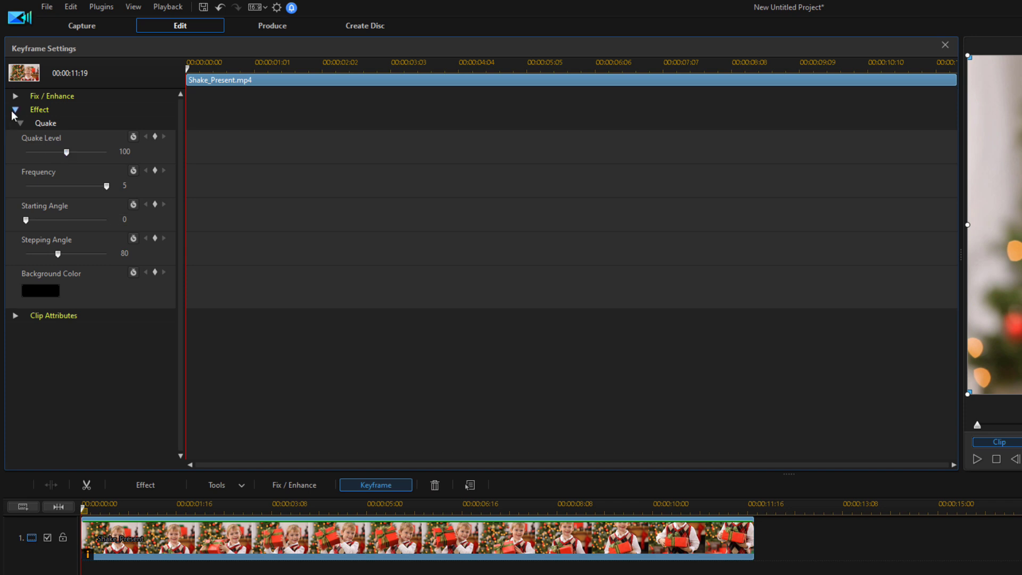
click(14, 110)
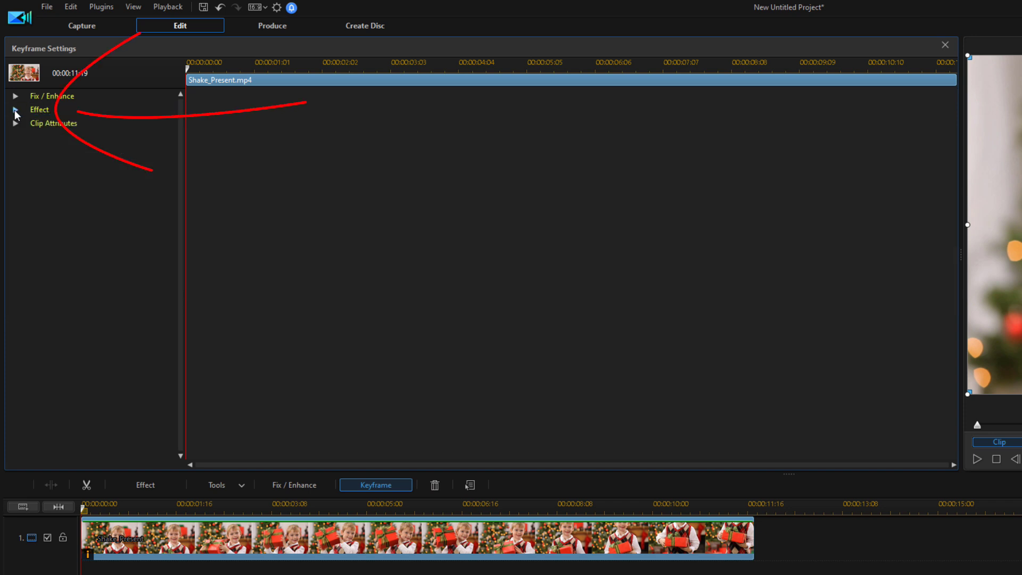
click(15, 110)
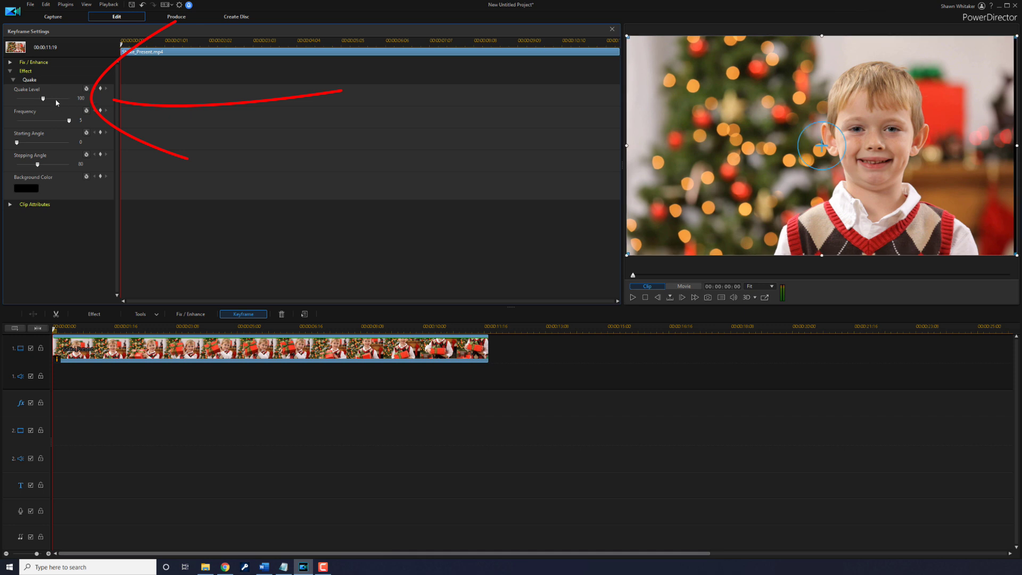
drag(44, 99, 13, 103)
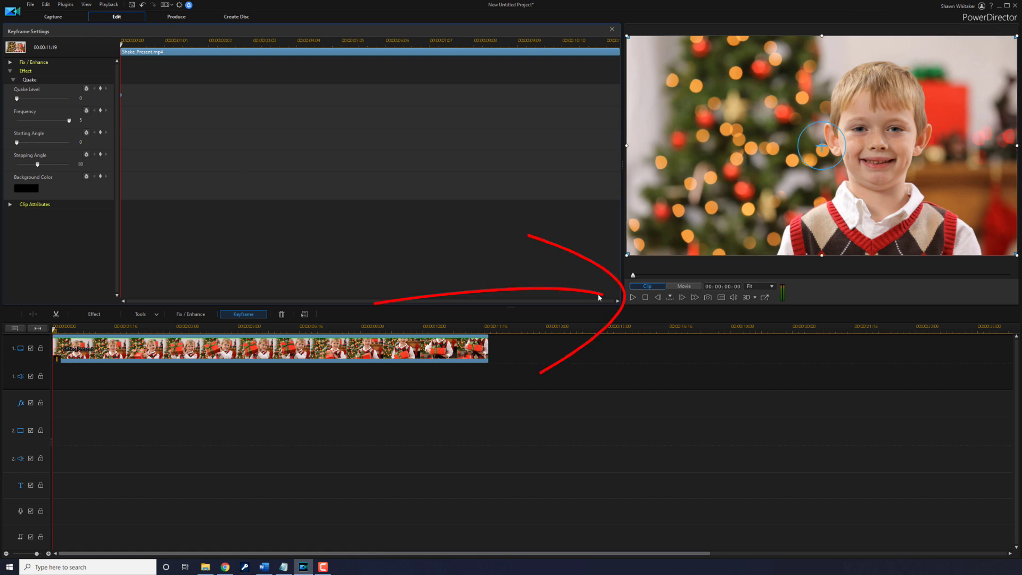
click(633, 298)
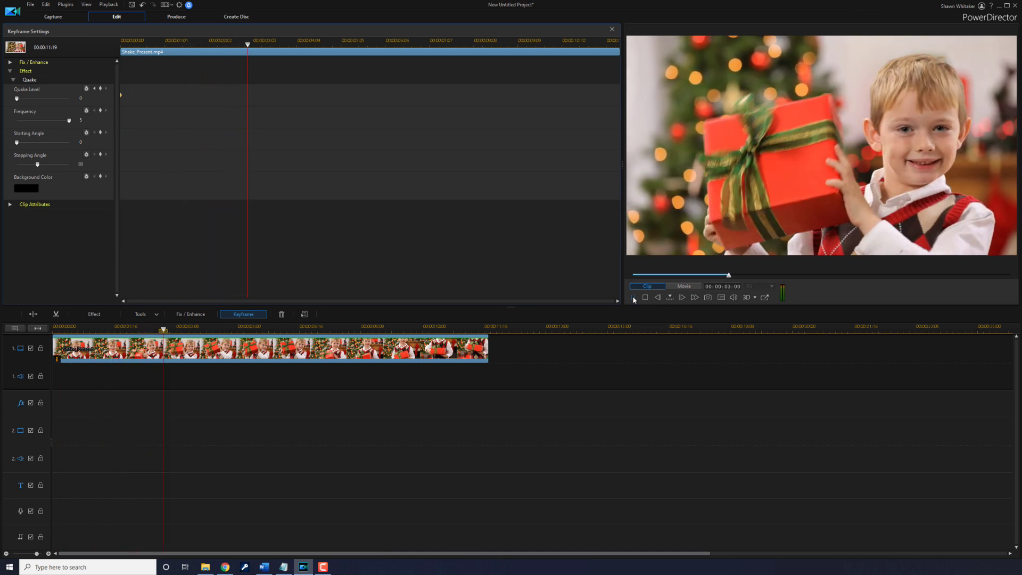
click(645, 298)
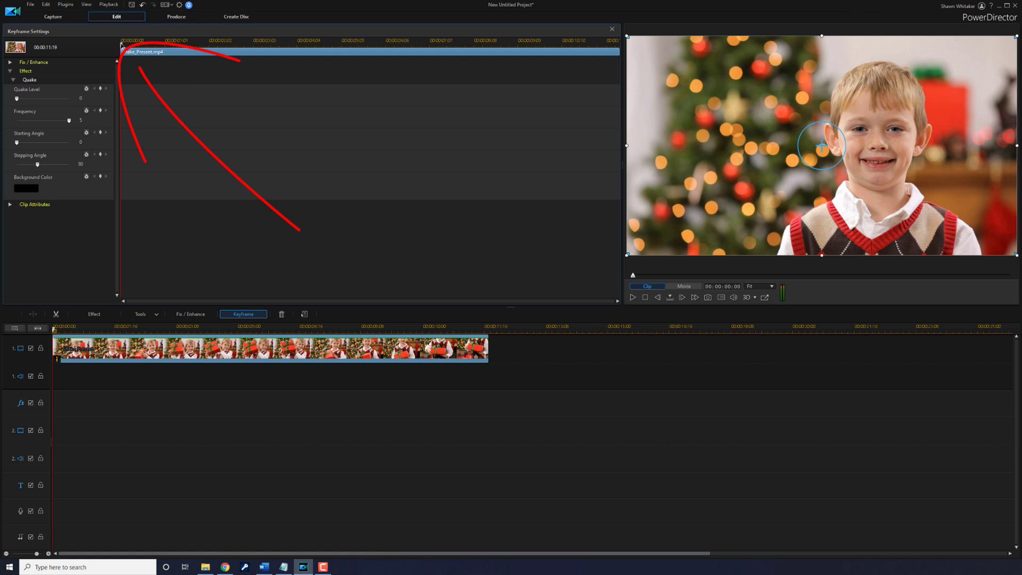
Add a Quake Level keyframe near 00:00:02:13, where the boy lifts the present, set to 150
drag(122, 51, 226, 73)
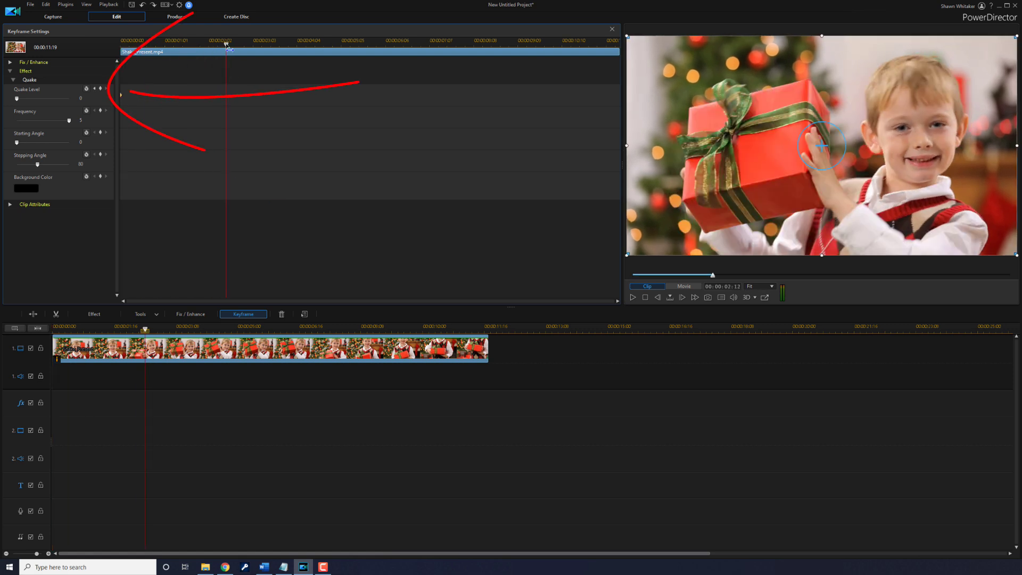
click(101, 89)
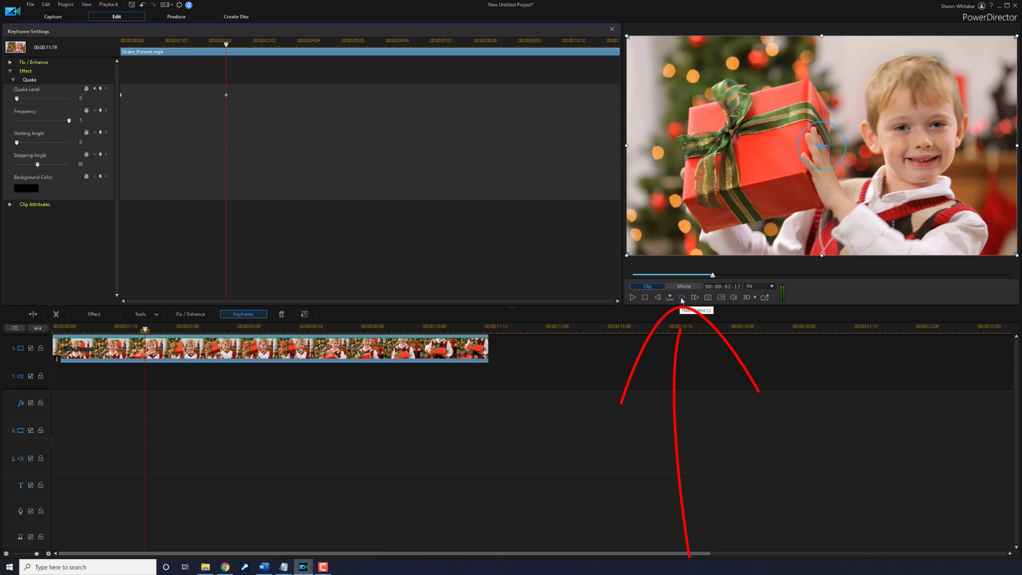
click(682, 298)
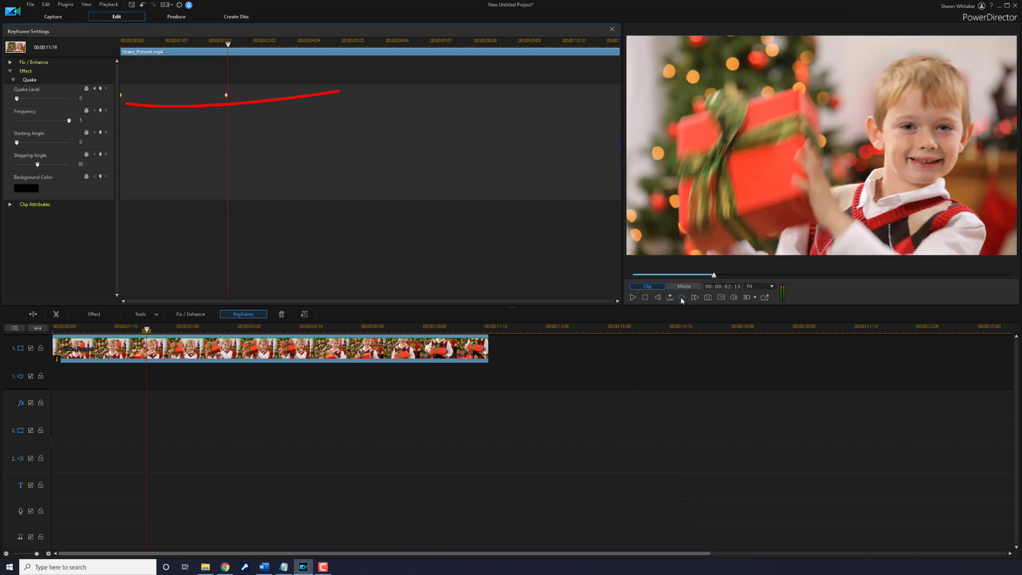
click(17, 99)
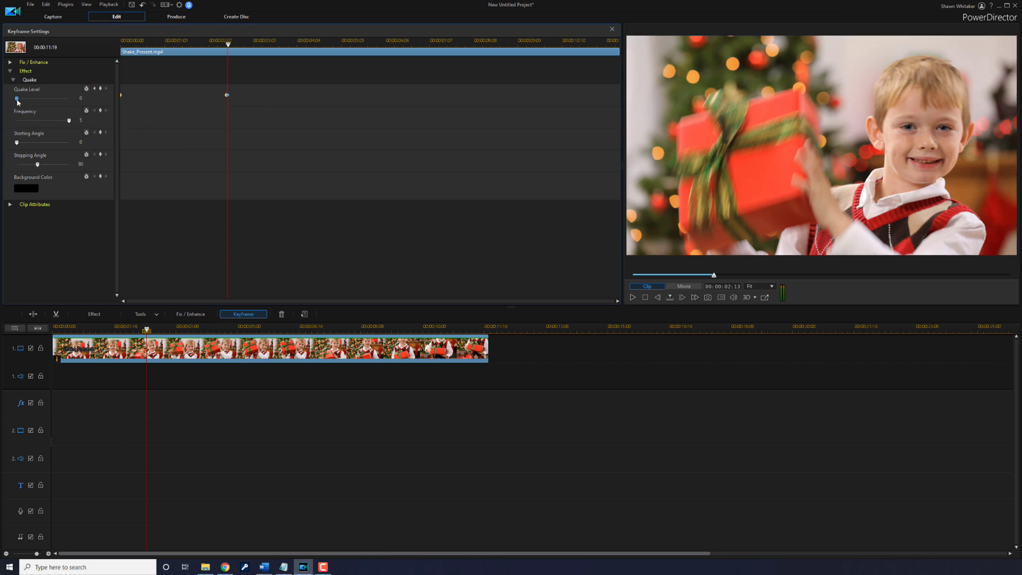
drag(17, 101, 55, 104)
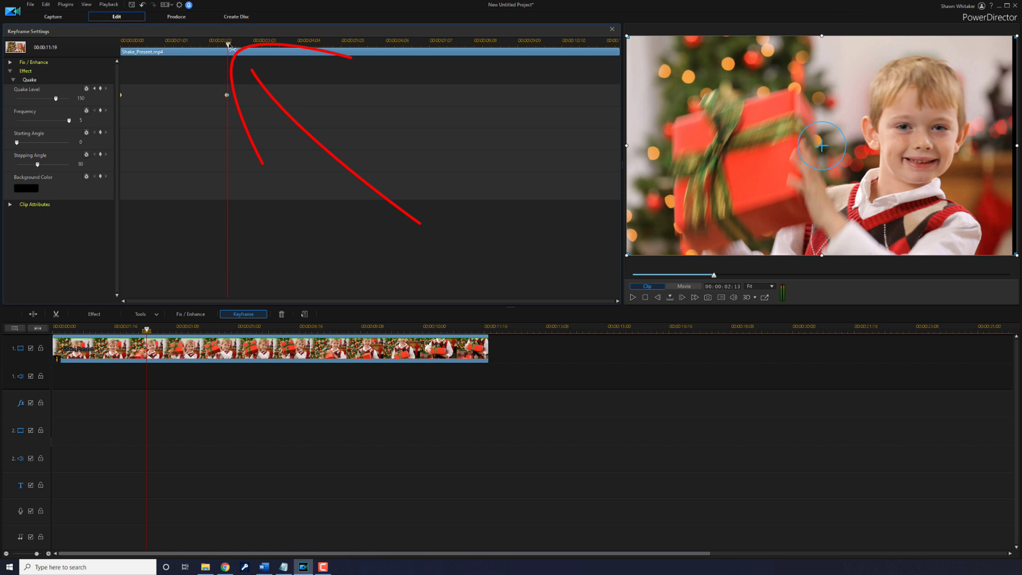
Add a Quake Level keyframe near 00:00:05:18 set back to 0 to end the shaking
drag(230, 47, 363, 77)
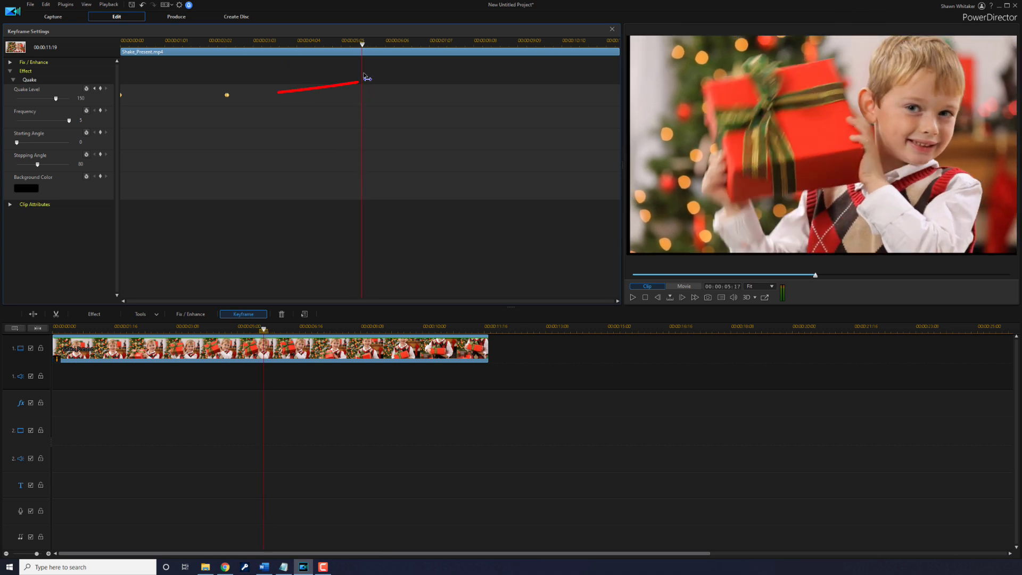
click(102, 91)
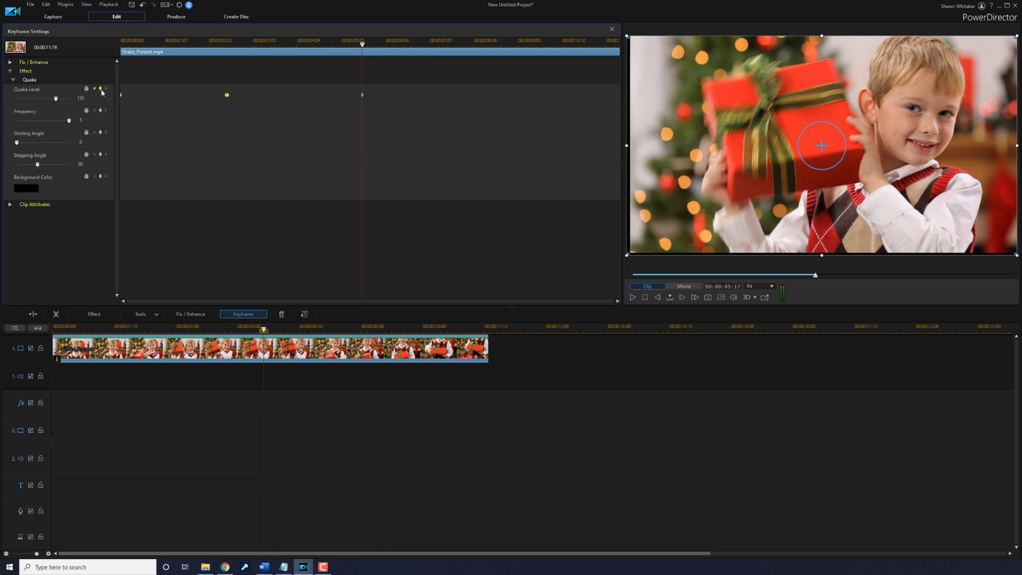
click(683, 299)
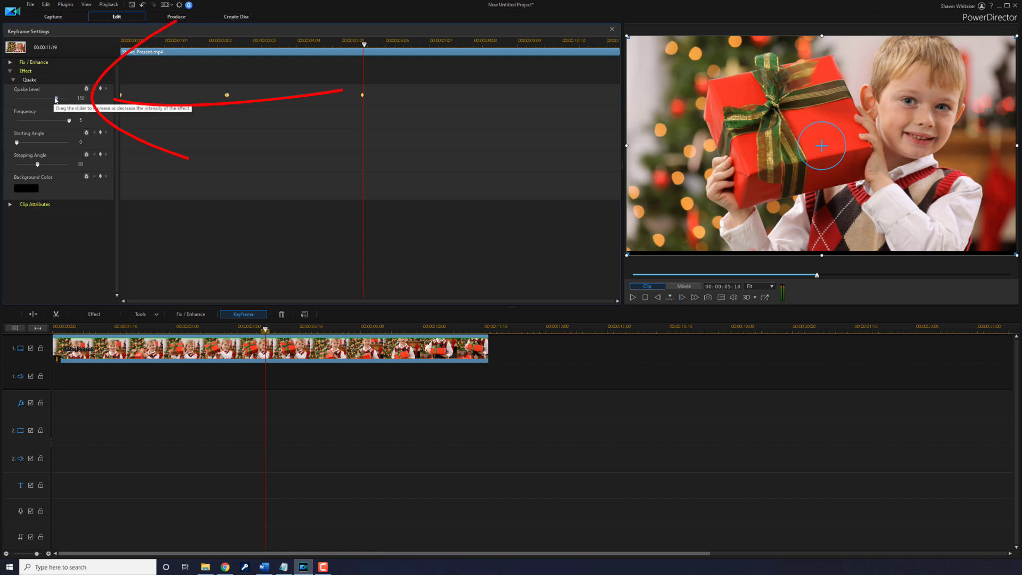
click(56, 100)
drag(55, 100, 16, 99)
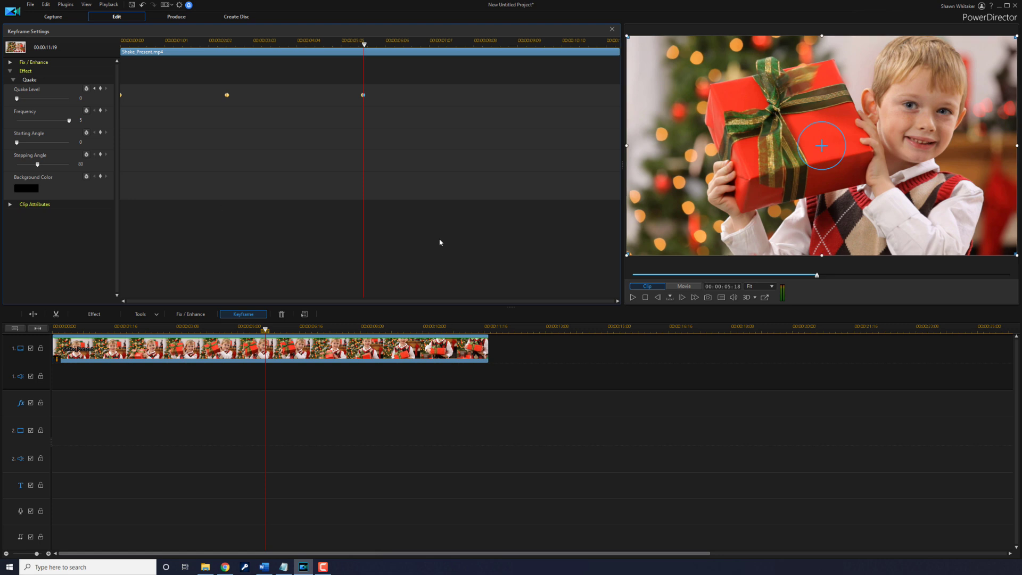
drag(366, 52, 113, 66)
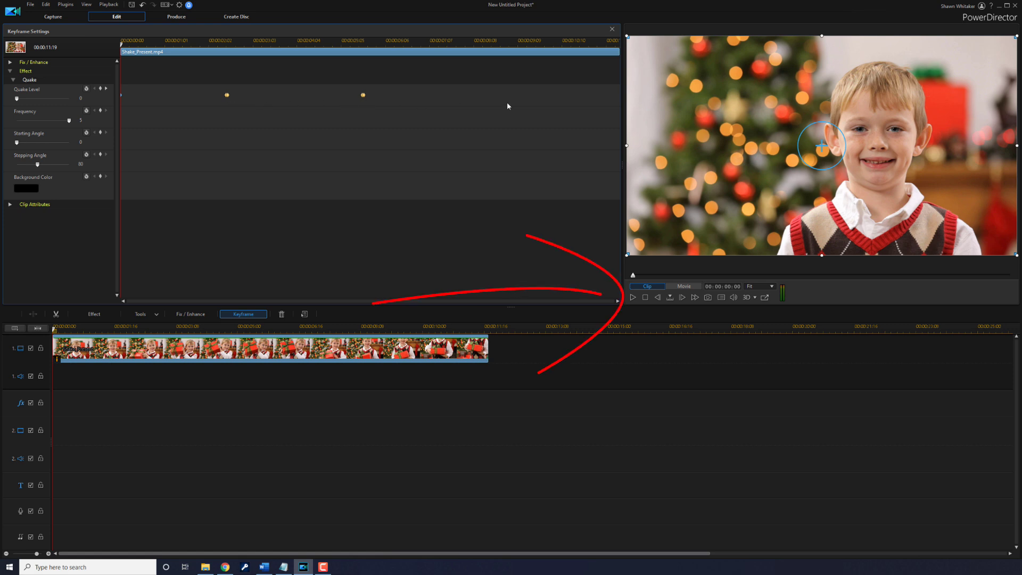
click(633, 297)
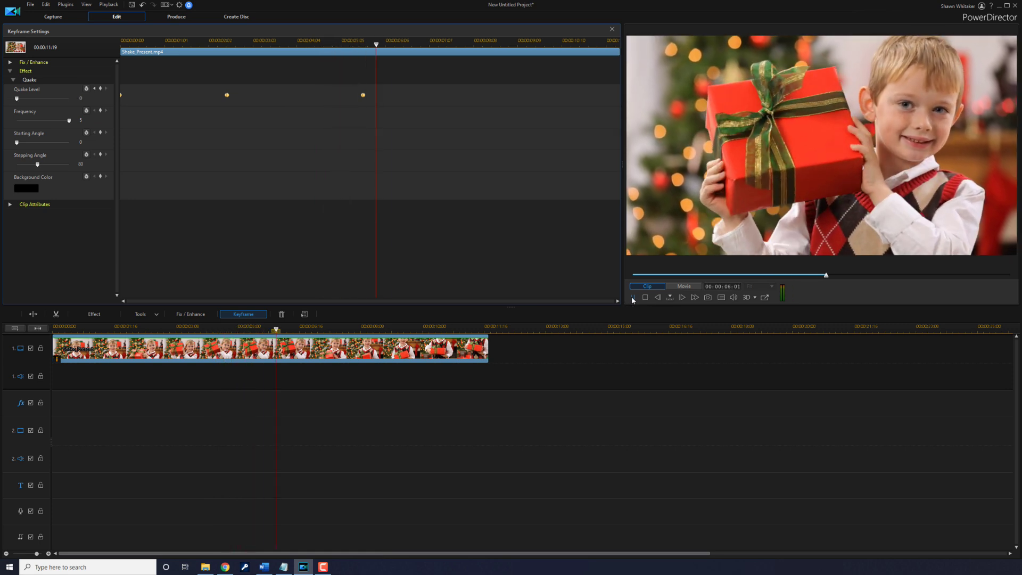
click(632, 298)
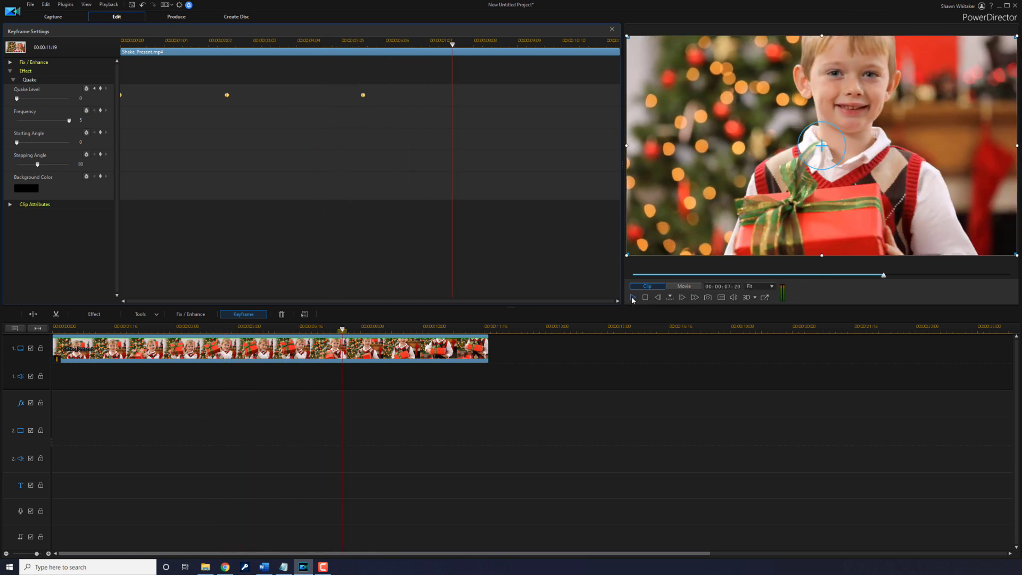
click(645, 298)
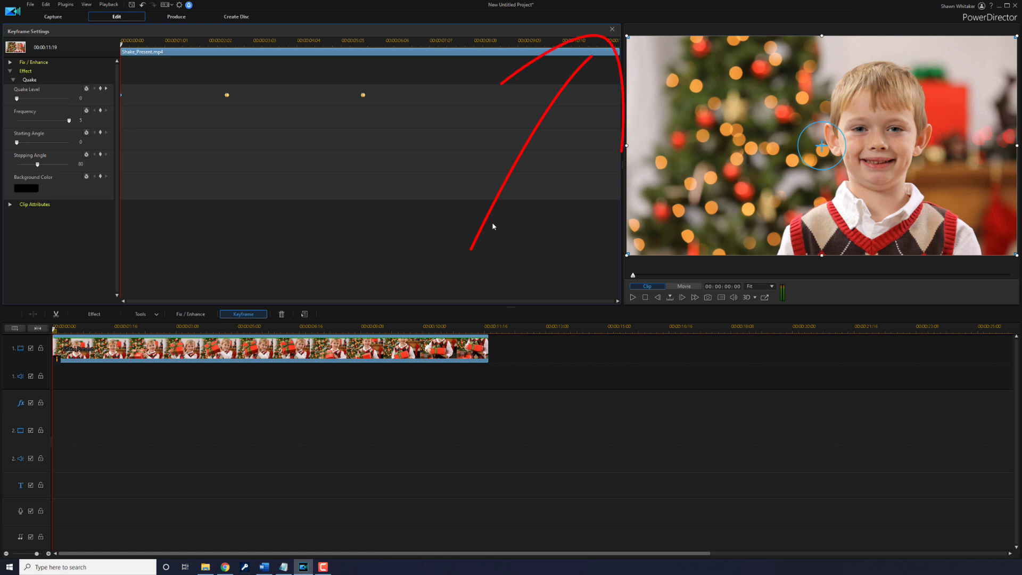
click(612, 30)
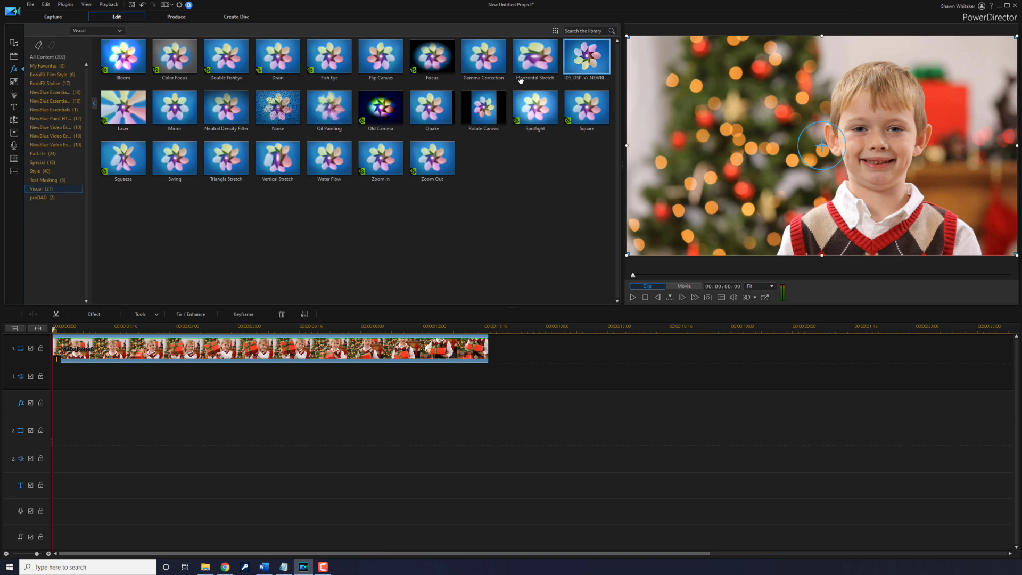
Scale the clip to 1.100 width and height in PiP Designer and apply it
double_click(256, 352)
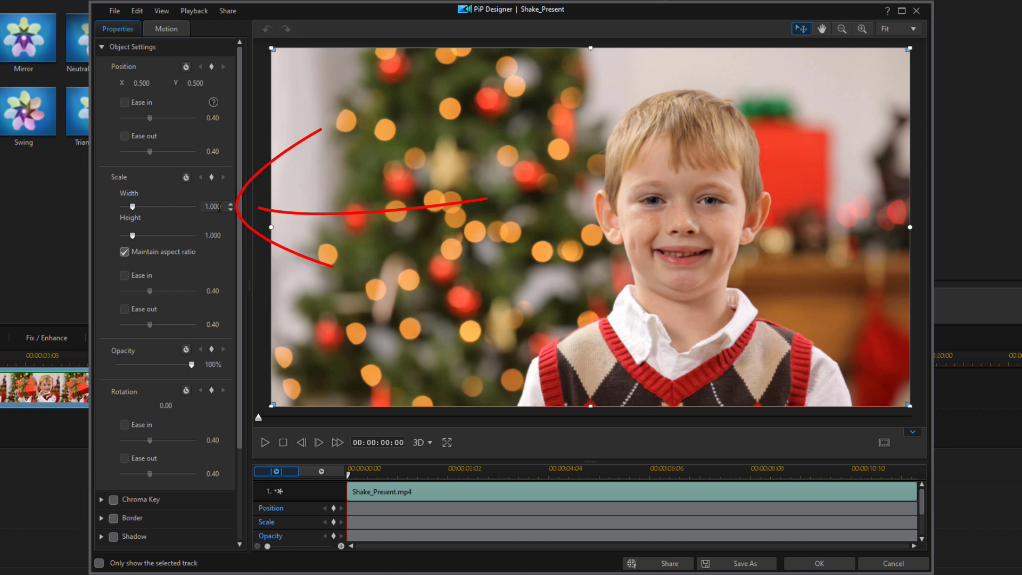
text(1.1)
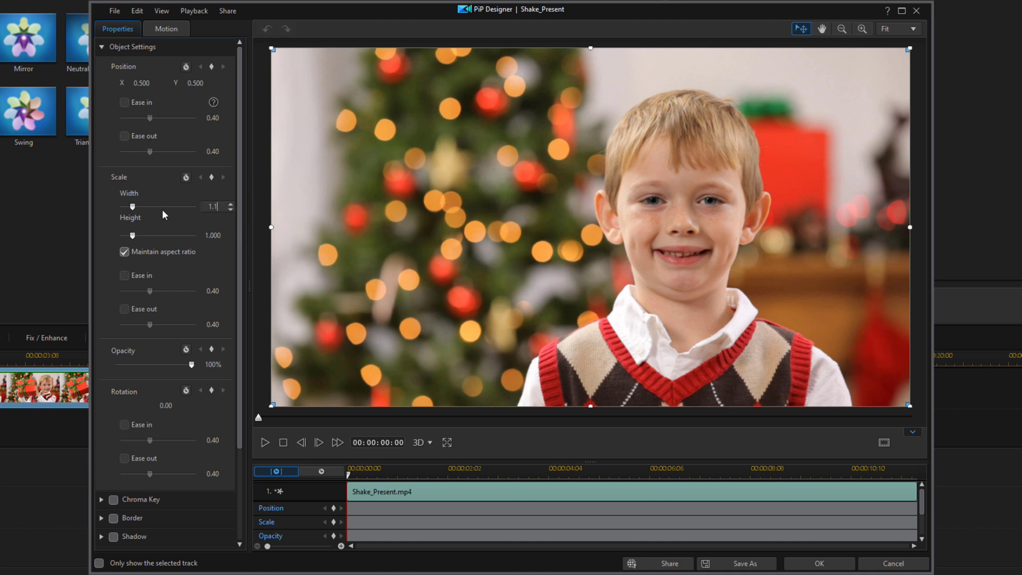
key(Return)
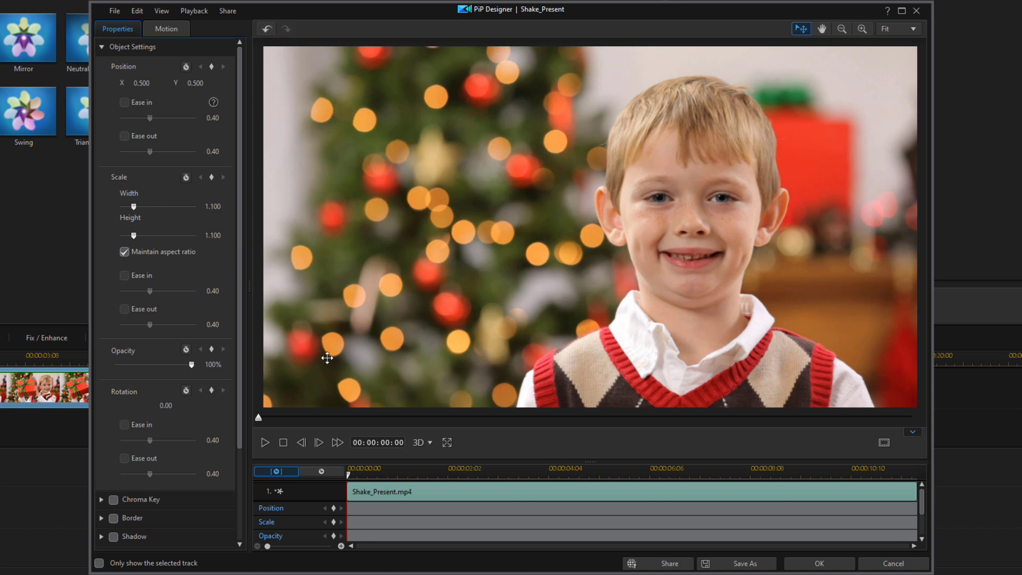
click(265, 442)
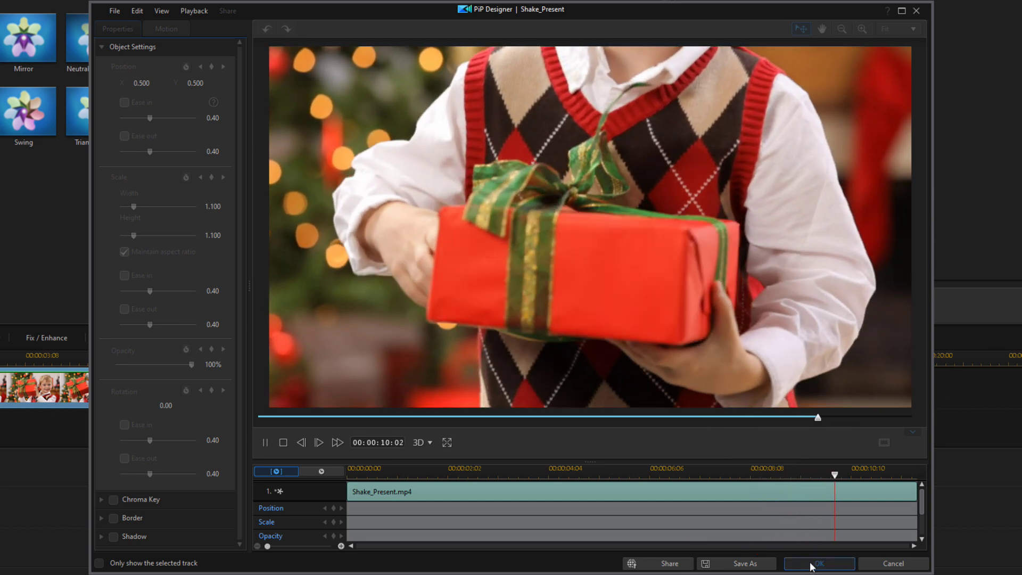
click(813, 563)
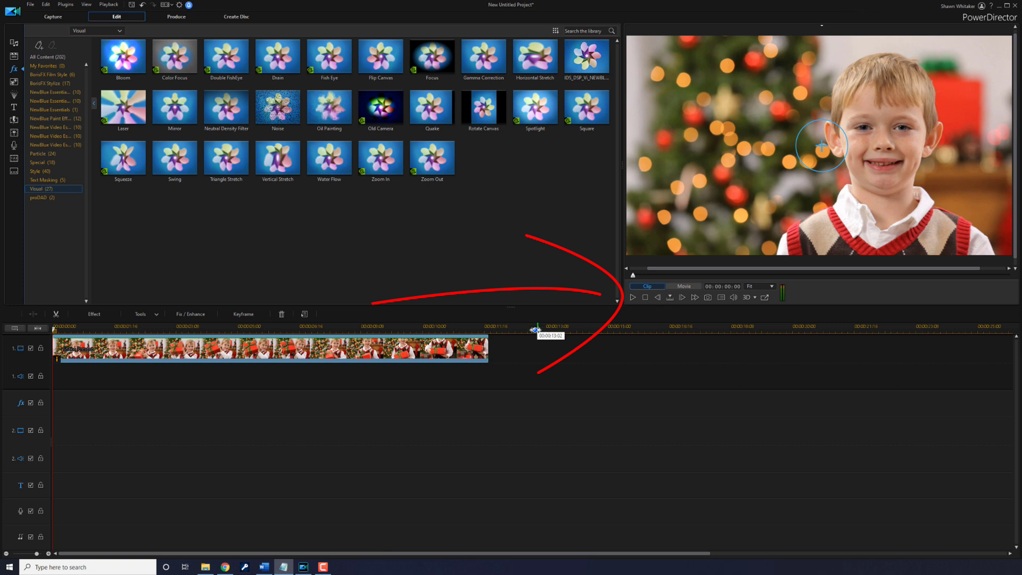
click(633, 298)
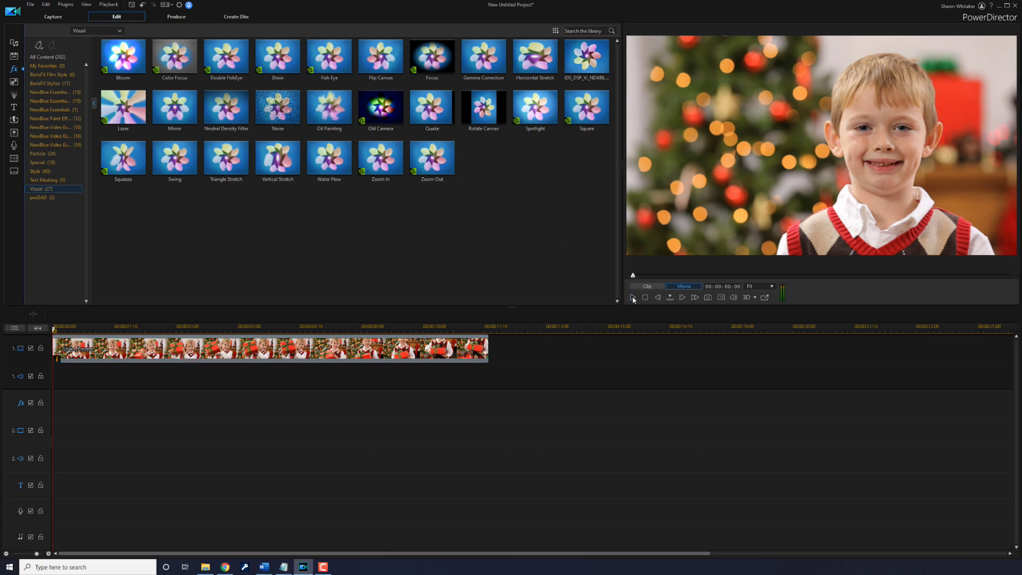